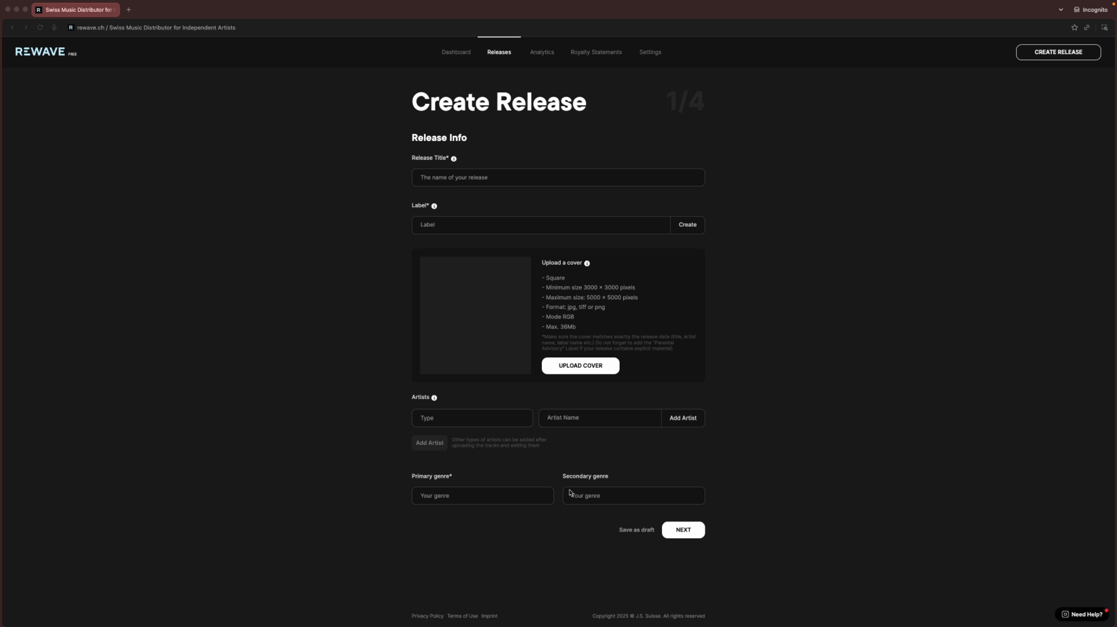
Step: Title the release "LIGO PIO META" and choose Nexo as its label
left_click(452, 179)
type("LIGO PIO META")
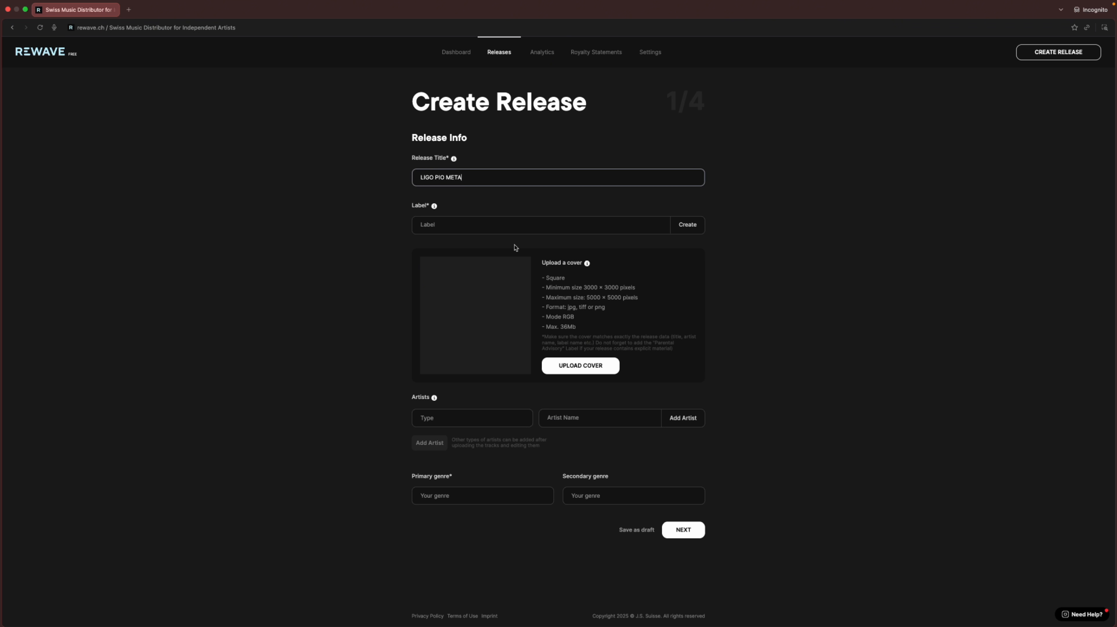
left_click(436, 225)
scroll(464, 303, "down", 5)
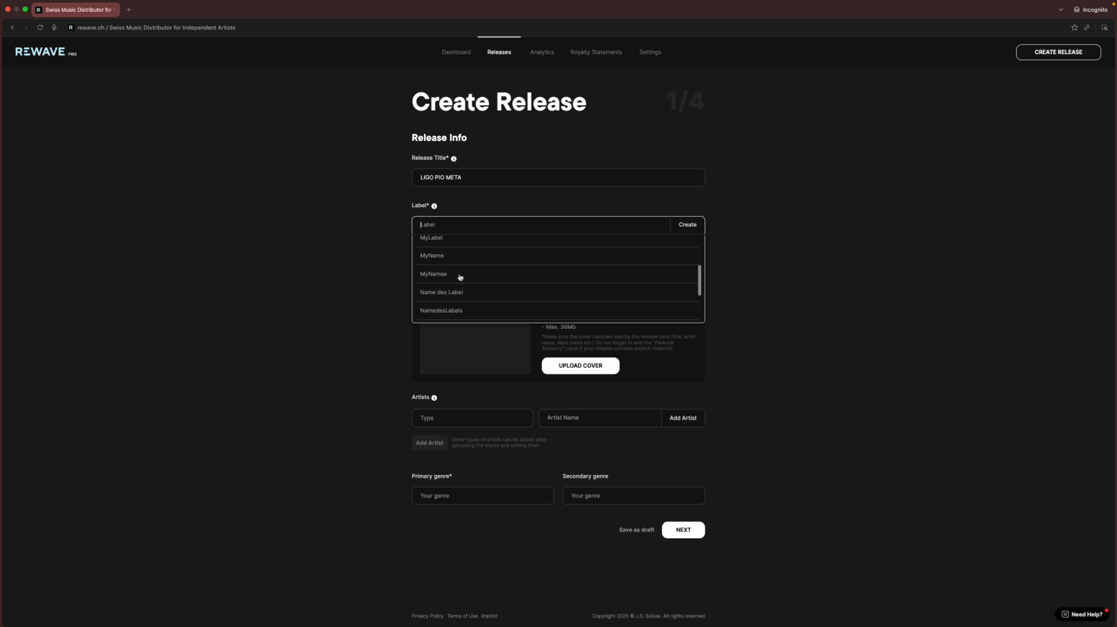
left_click(447, 262)
Step: Upload the LIGO PIO META image from the computer as the release cover
left_click(548, 349)
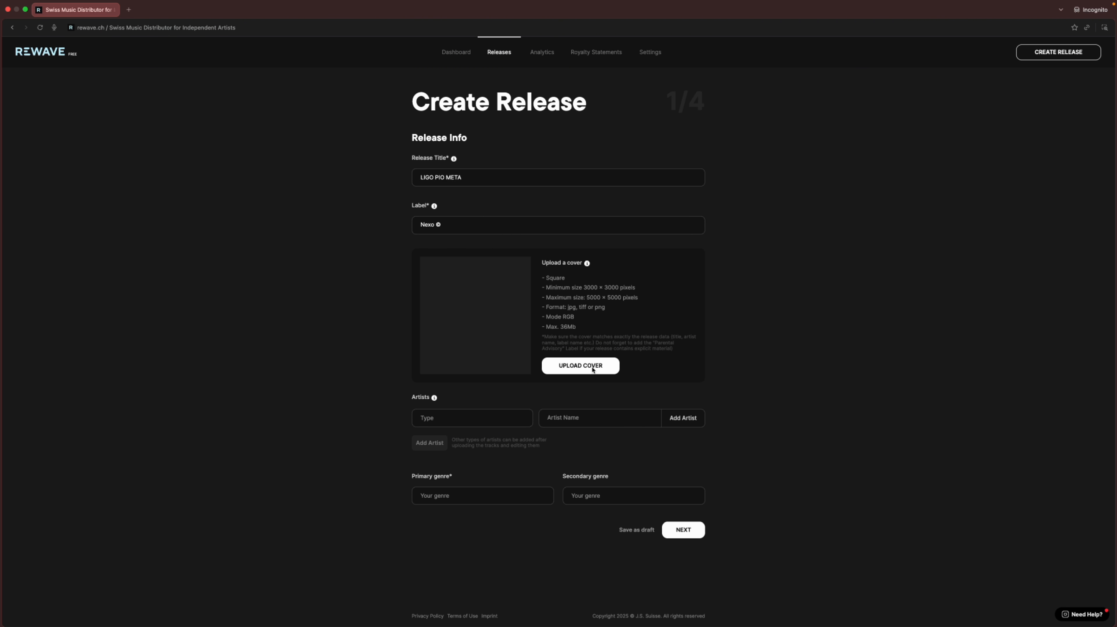
left_click(592, 370)
double_click(503, 293)
Step: Set the first artist's type to primary and add a second artist entry, also of type primary
left_click(457, 417)
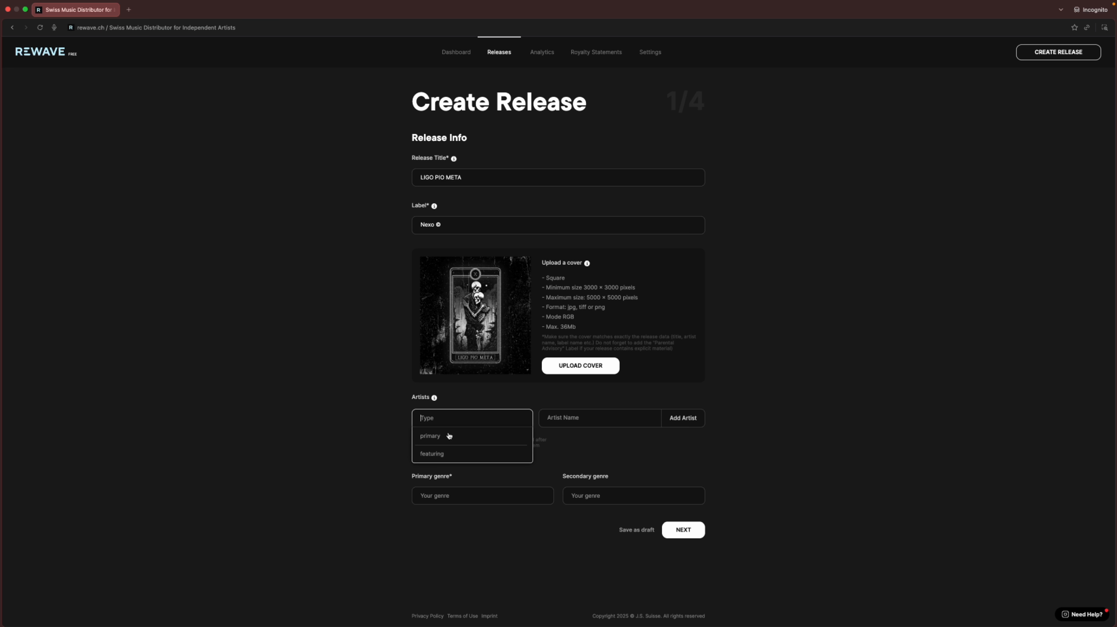
left_click(449, 436)
left_click(436, 442)
left_click(454, 441)
left_click(446, 459)
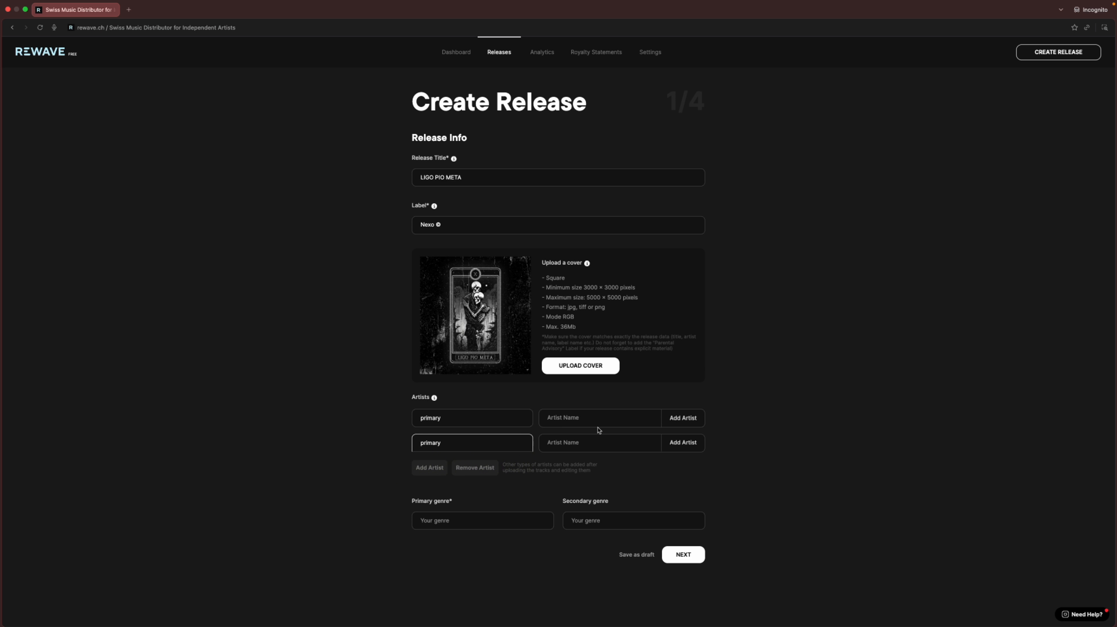
Step: Choose YNGD1TTO as the first primary artist and Nekrah as the second
left_click(599, 422)
scroll(598, 477, "down", 5)
left_click(582, 455)
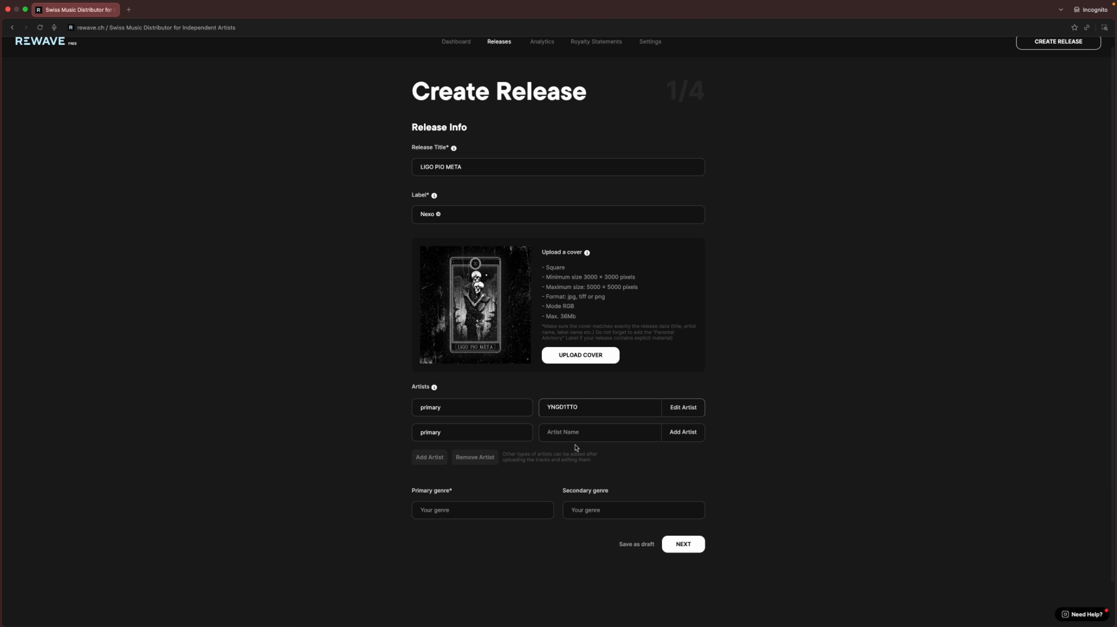
left_click(575, 436)
scroll(586, 494, "down", 5)
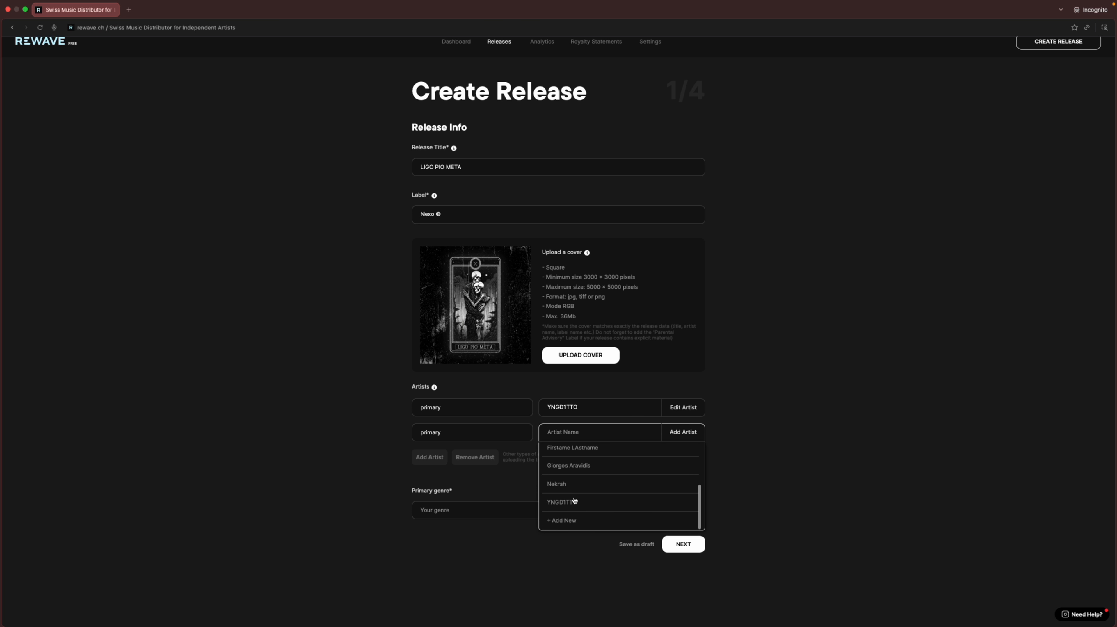
left_click(570, 485)
Step: Set the primary genre to Electronic/Deep House
left_click(498, 507)
type("Electre")
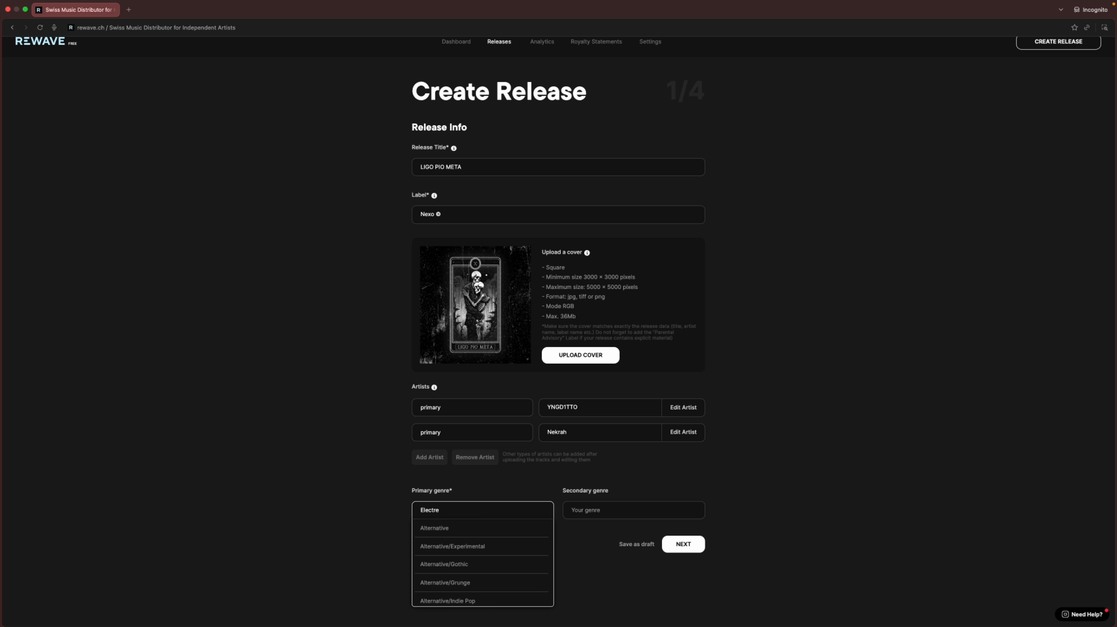
scroll(482, 543, "down", 1)
key("BackSpace")
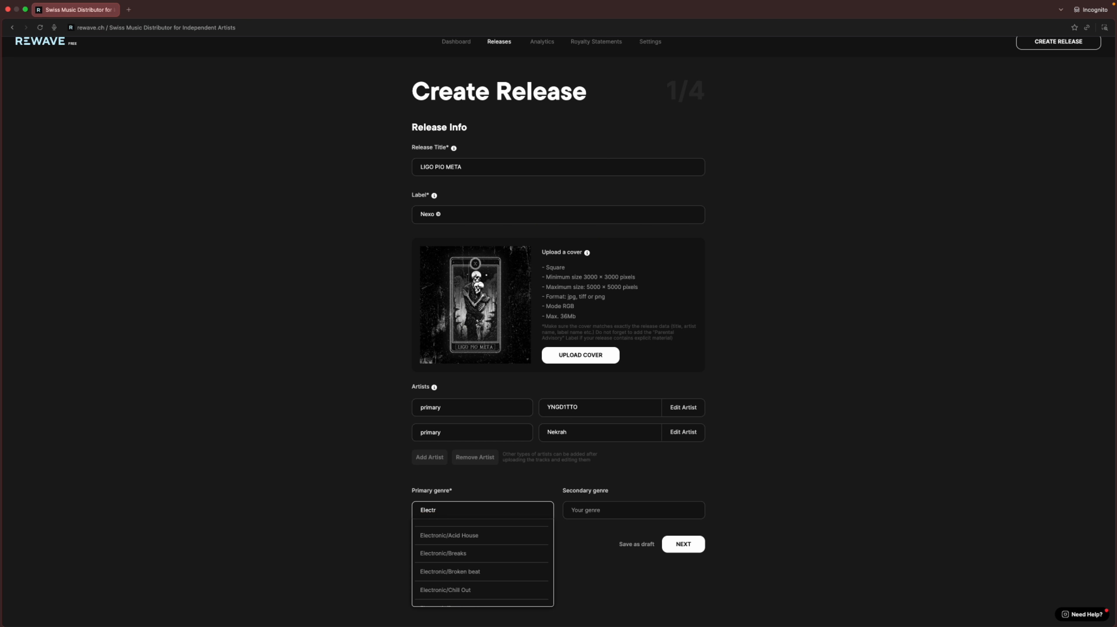
scroll(491, 544, "down", 3)
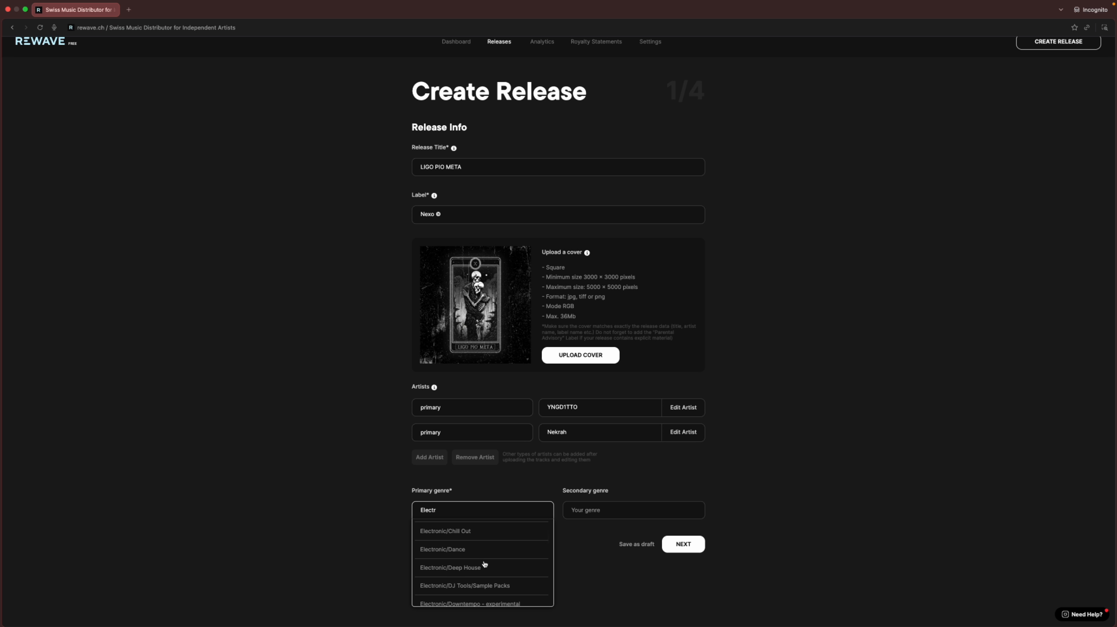
scroll(481, 559, "down", 2)
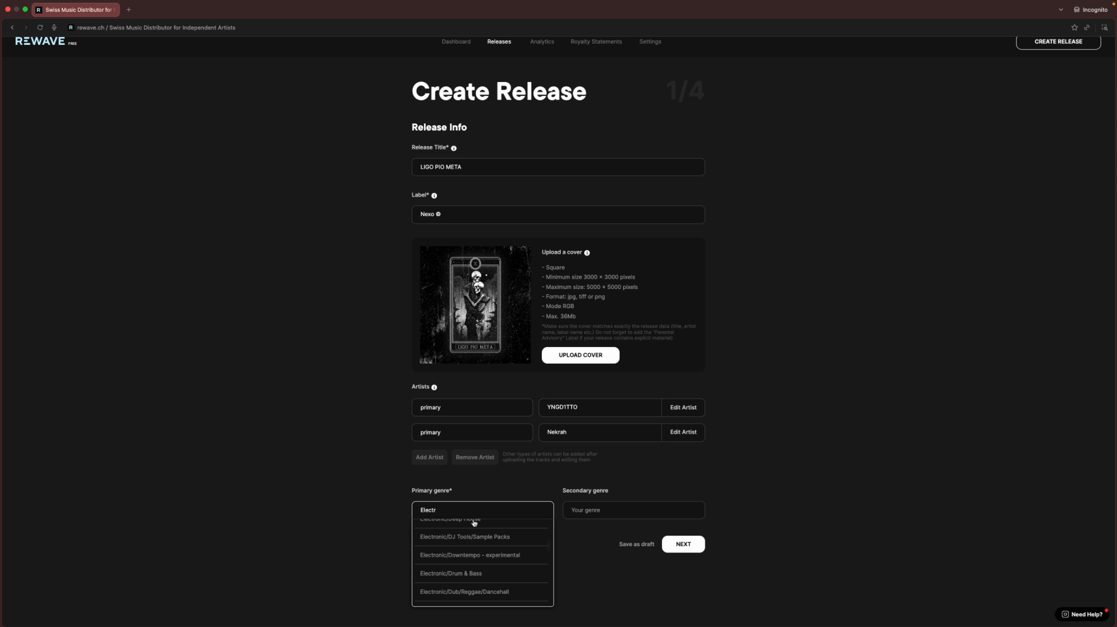
left_click(476, 523)
Step: Set the secondary genre to Hip Hop/Rap and continue to part 2 of the release form
left_click(644, 510)
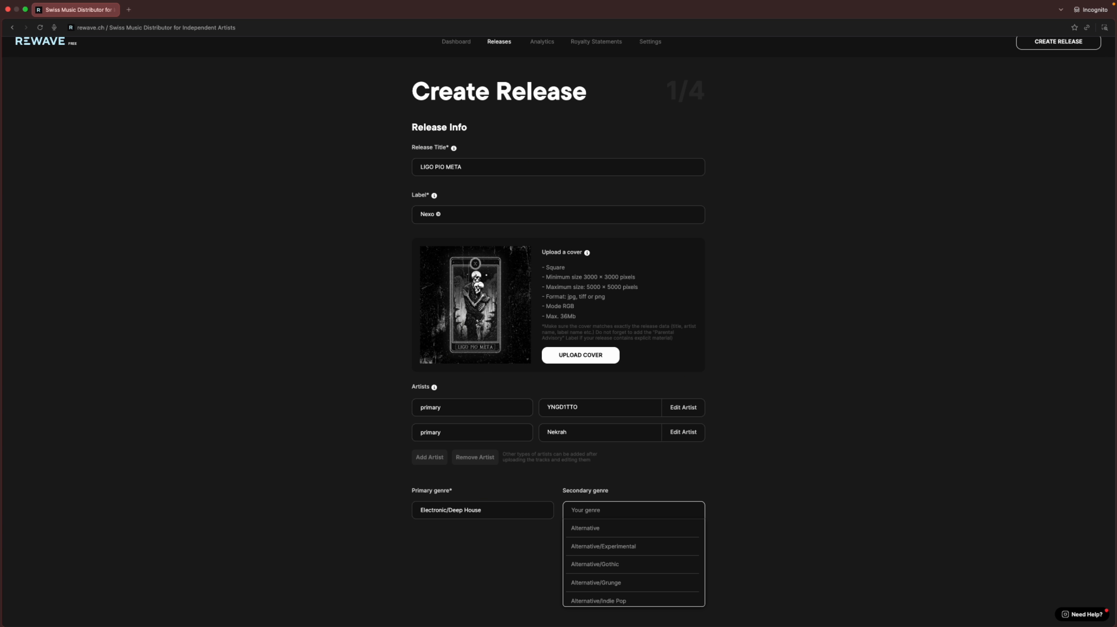
type("Hip")
left_click(660, 536)
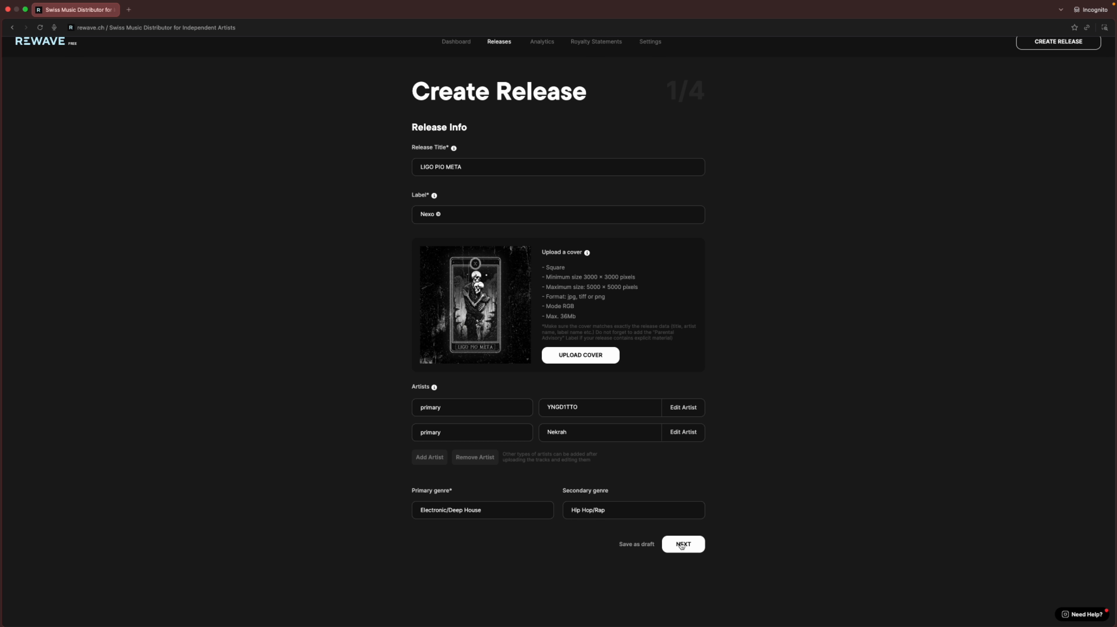
left_click(683, 545)
Step: Set the release's title language to Greek
left_click(456, 178)
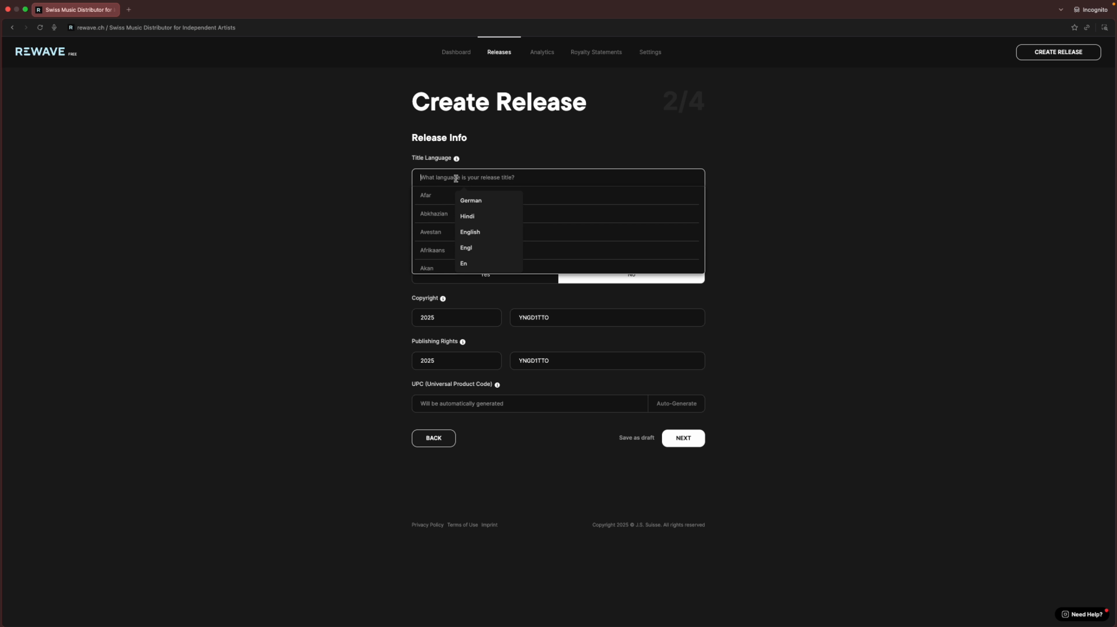
type("Greek")
left_click(447, 194)
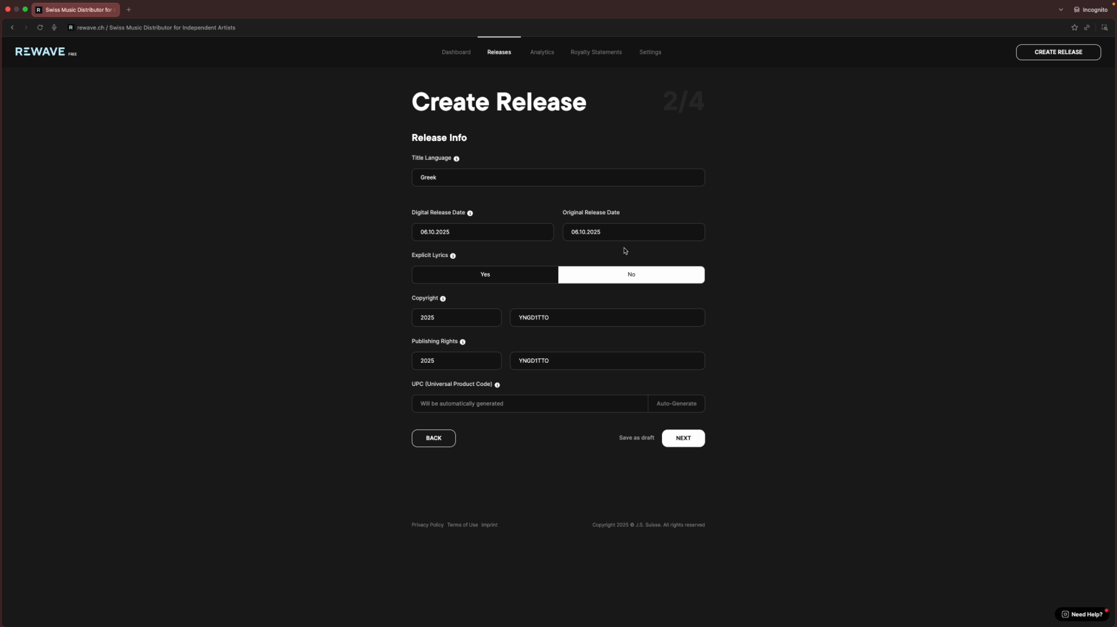
Step: Set the original release date to 05.04.2024
left_click(605, 235)
left_click(567, 251)
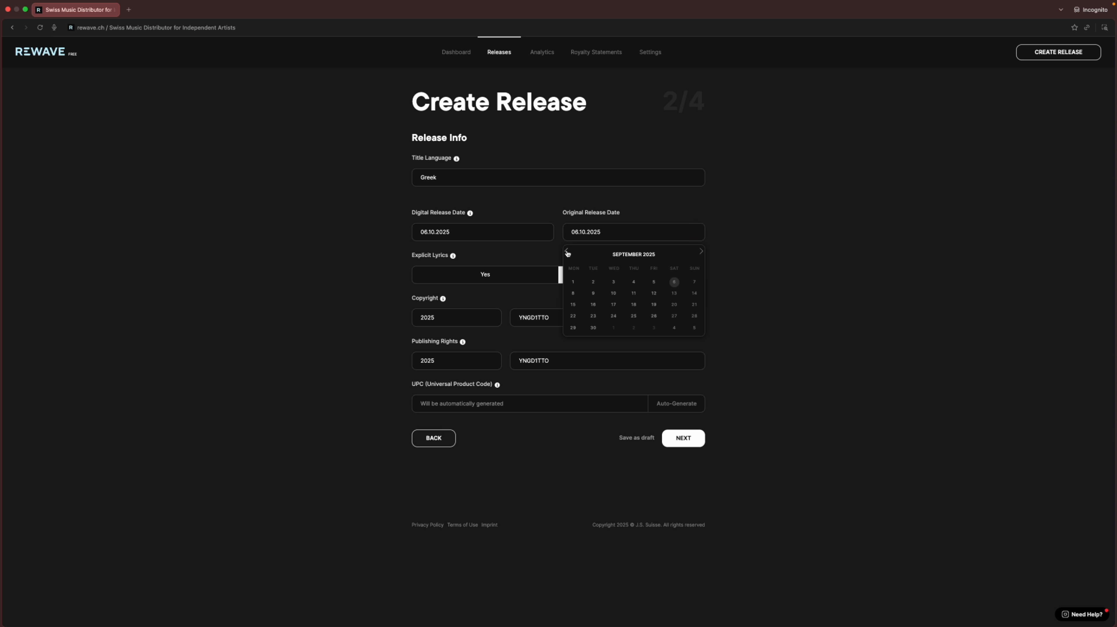
left_click(566, 252)
left_click(567, 251)
left_click(567, 252)
left_click(567, 252)
left_click(567, 252)
left_click(567, 252)
left_click(567, 252)
left_click(566, 251)
left_click(566, 252)
left_click(567, 252)
left_click(566, 252)
left_click(567, 252)
left_click(567, 252)
left_click(567, 252)
left_click(566, 252)
left_click(567, 252)
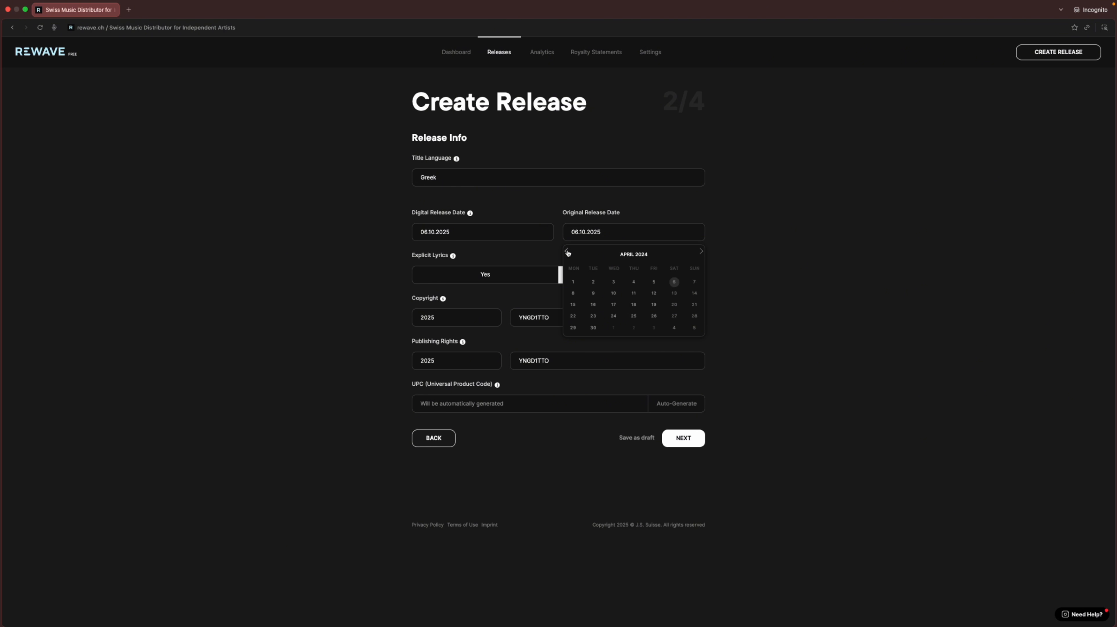
left_click(653, 282)
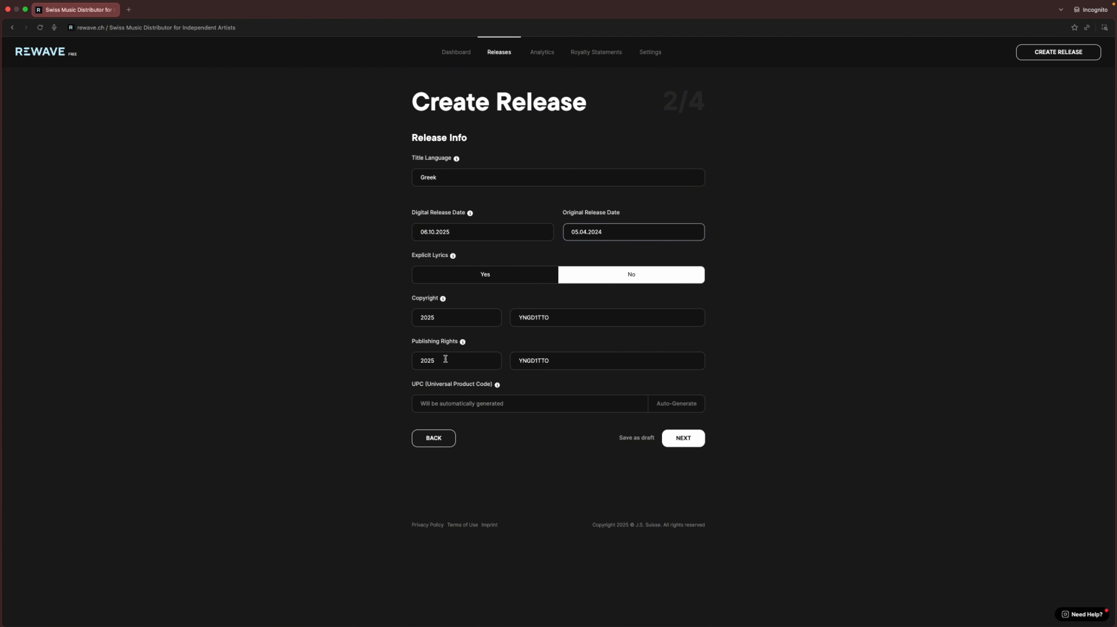
Step: Set both the copyright year and the publishing rights year to 2024
left_click(408, 299)
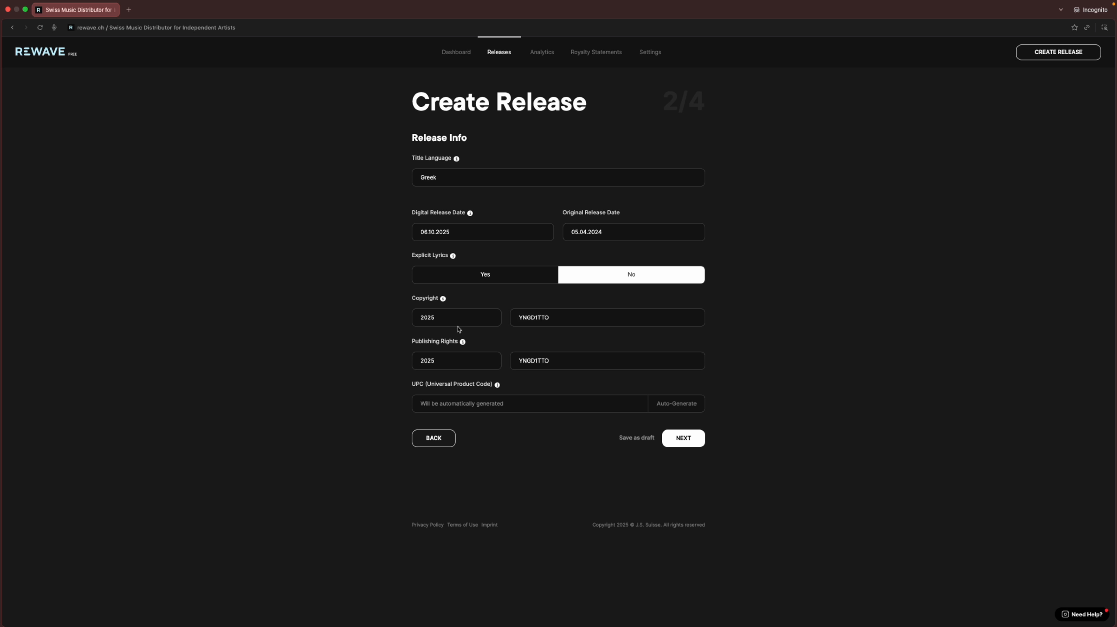
left_click(455, 321)
left_click(448, 363)
left_click(535, 441)
Step: Paste the release's UPC into its field and continue to the track upload part of the form
left_click_drag(412, 386, 498, 386)
left_click(336, 391)
left_click(568, 403)
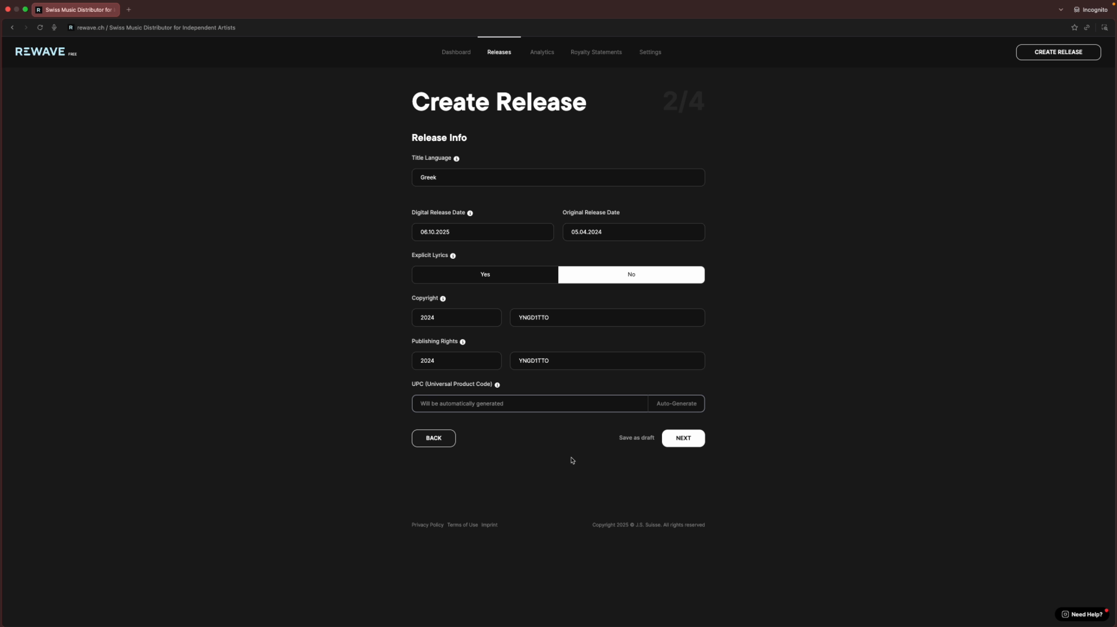
key("super+v")
left_click(676, 443)
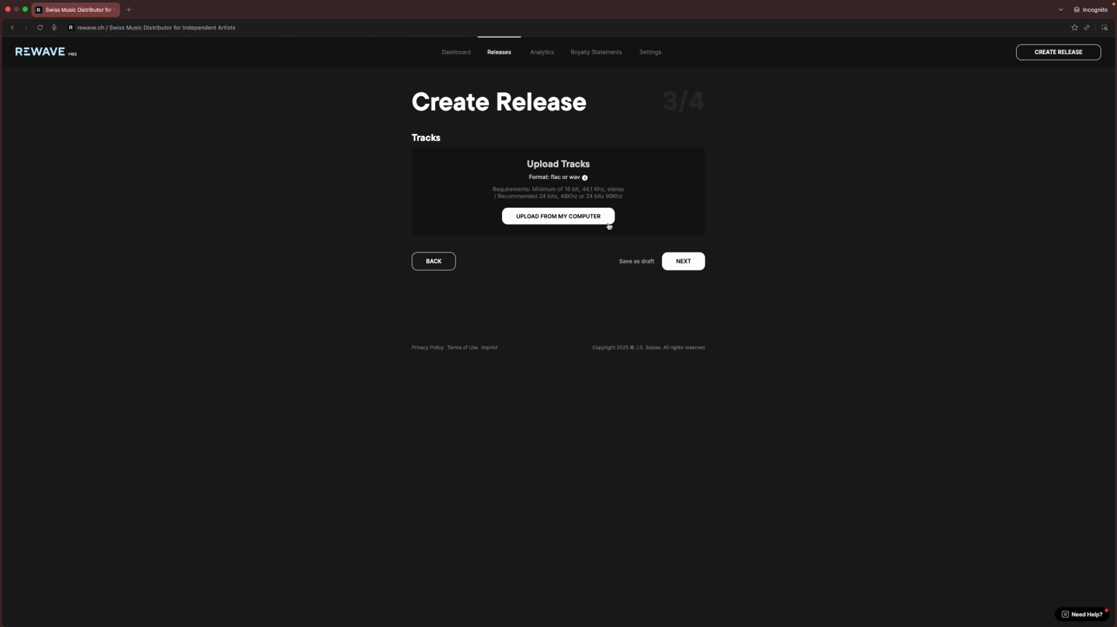
Step: Upload the "NEKRAH x YNGDITTO - LIGO PIO META" WAV file from Downloads and open the new track for editing
left_click(499, 281)
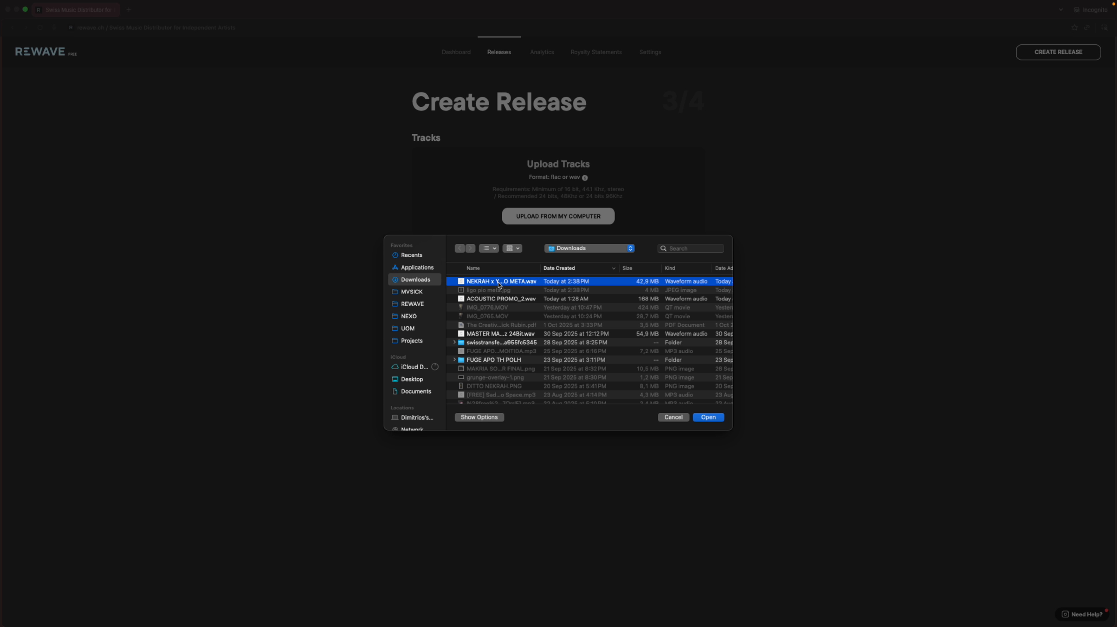
double_click(499, 283)
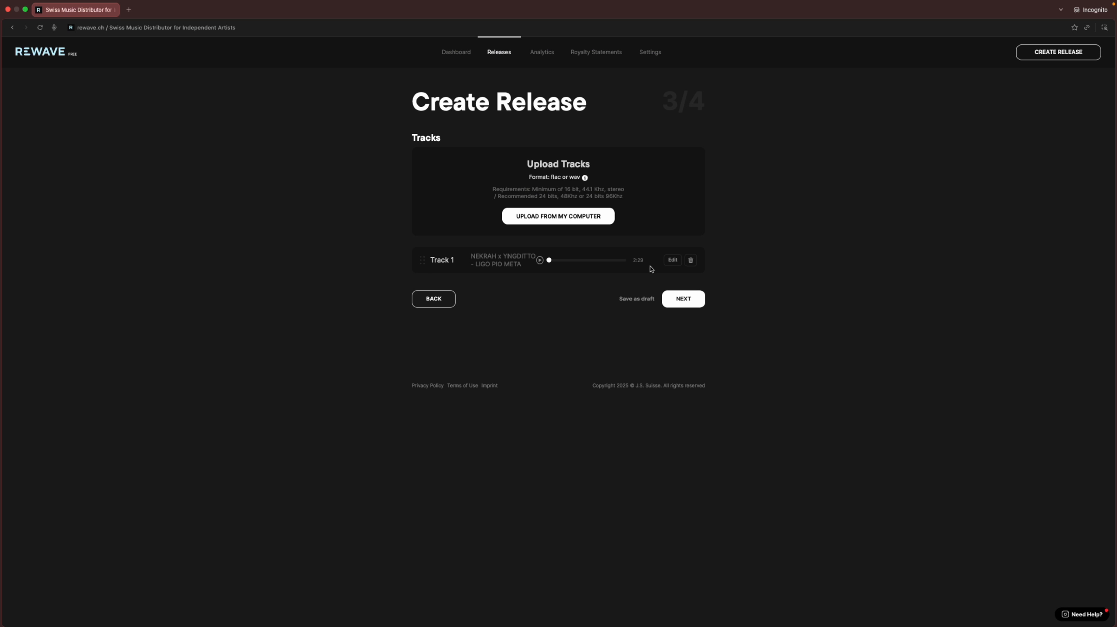
left_click(673, 260)
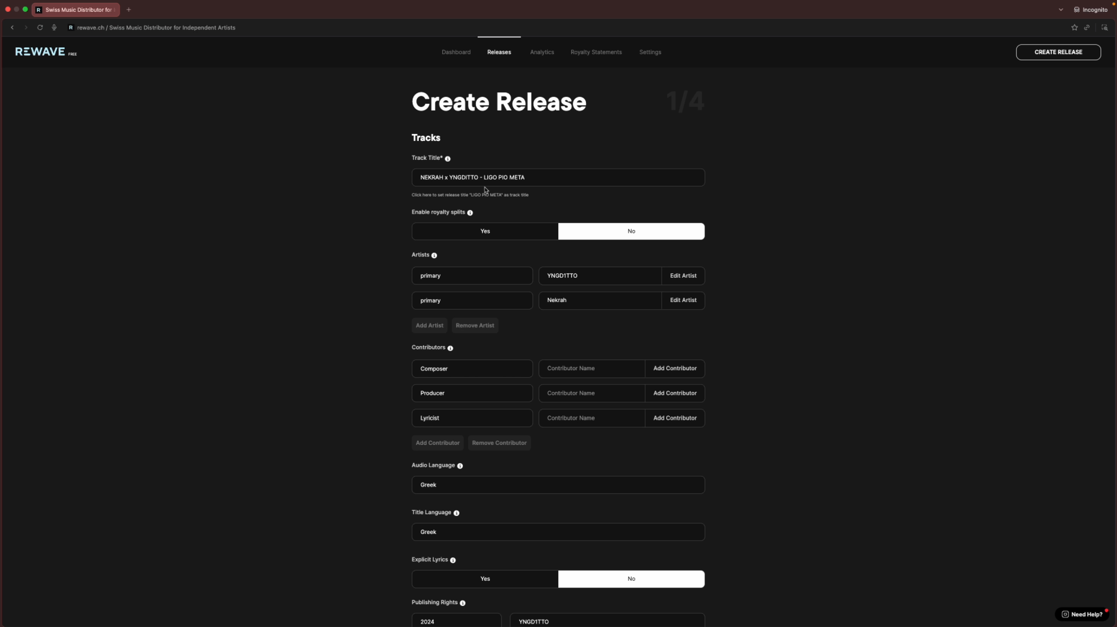
Step: Remove the artist names from the track title so that it reads "LIGO PIO META"
left_click(485, 178)
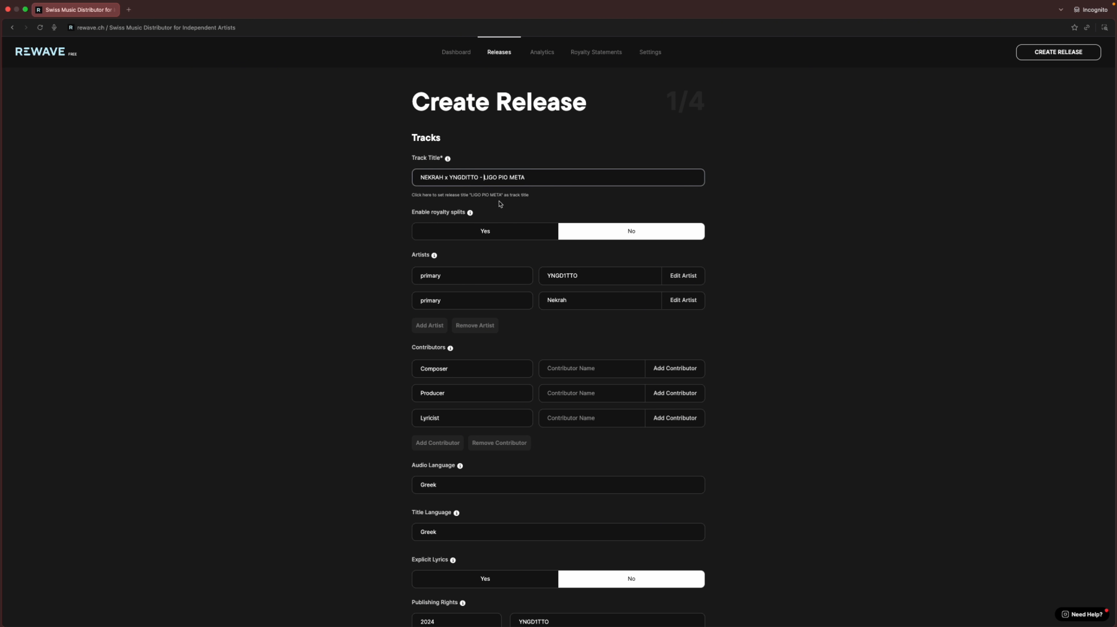
key("BackSpace")
key("BackSpace")
key("BackSpace")
key("BackSpace")
key("BackSpace")
key("BackSpace")
key("BackSpace")
key("BackSpace")
key("BackSpace")
key("BackSpace")
key("BackSpace")
key("BackSpace")
key("BackSpace")
key("BackSpace")
key("BackSpace")
key("BackSpace")
key("BackSpace")
key("BackSpace")
key("BackSpace")
key("BackSpace")
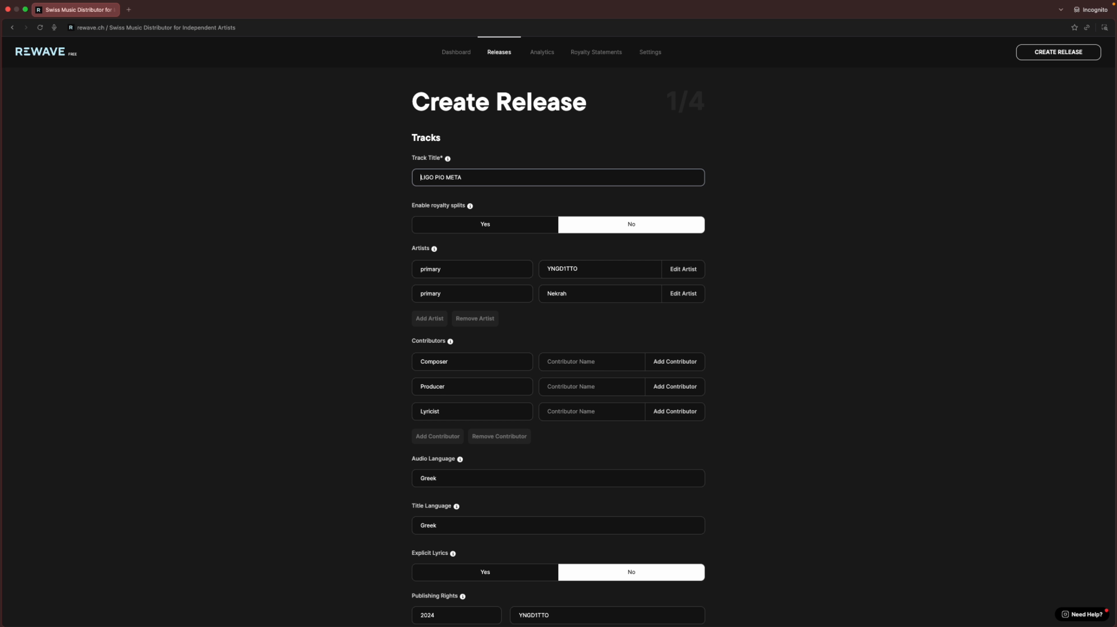
left_click(790, 256)
Step: Assign the first contributor's name to the track's Composer, Producer and Lyricist roles
scroll(450, 325, "down", 1)
scroll(449, 325, "down", 3)
left_click(566, 271)
left_click(572, 327)
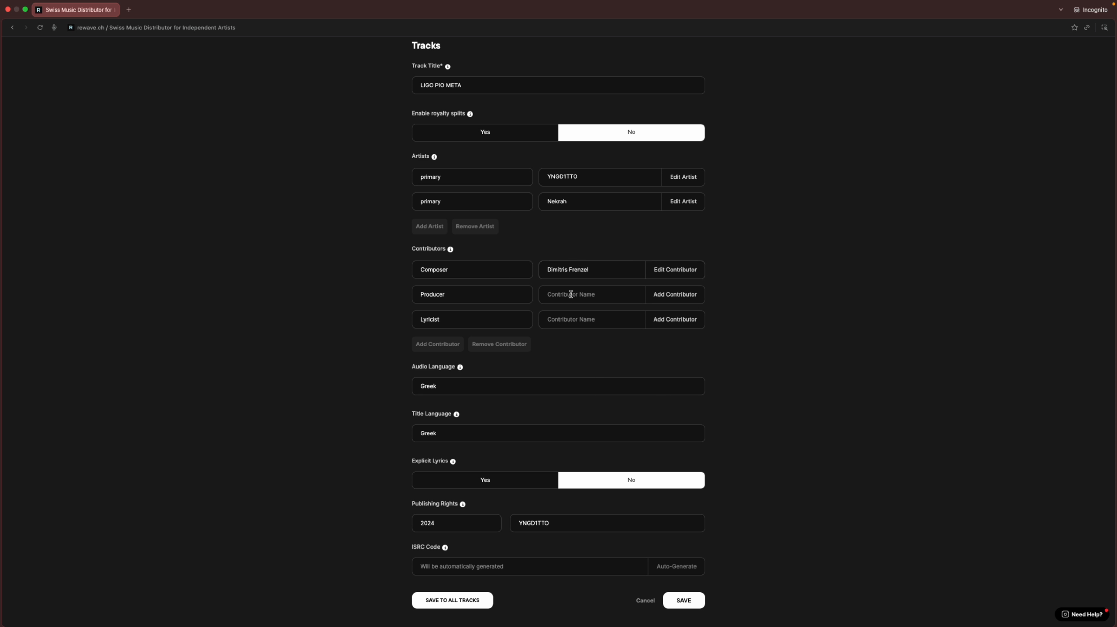
left_click(571, 295)
left_click(581, 349)
left_click(584, 326)
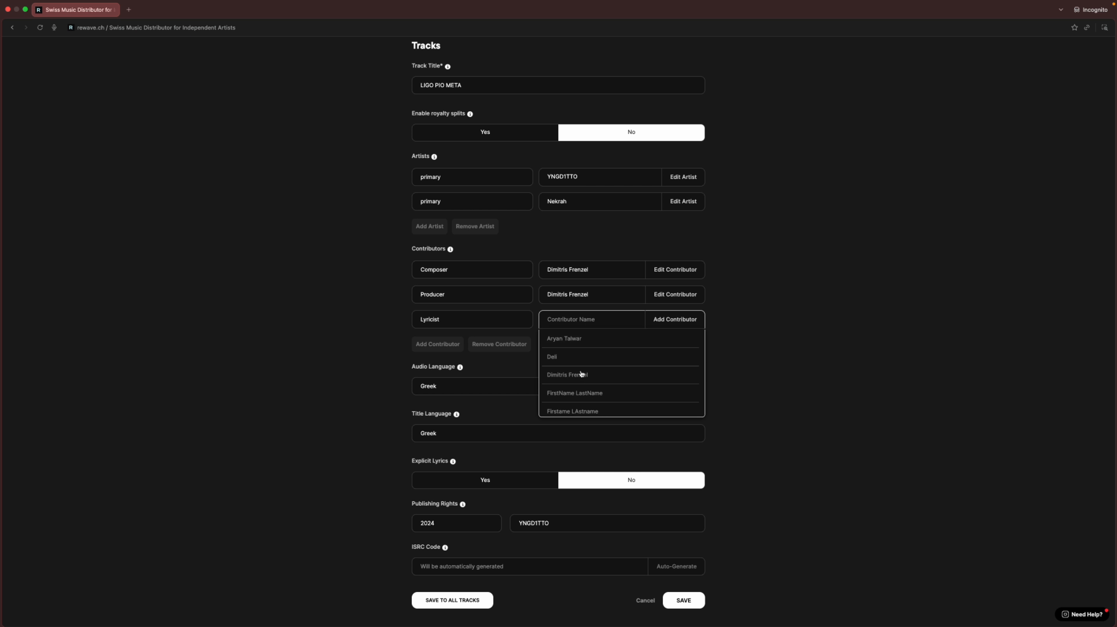
left_click(569, 375)
Step: Add three more contributor entries to the track and set their types to Composer, Producer and Lyricist
left_click(441, 345)
left_click(443, 369)
left_click(445, 393)
left_click(452, 344)
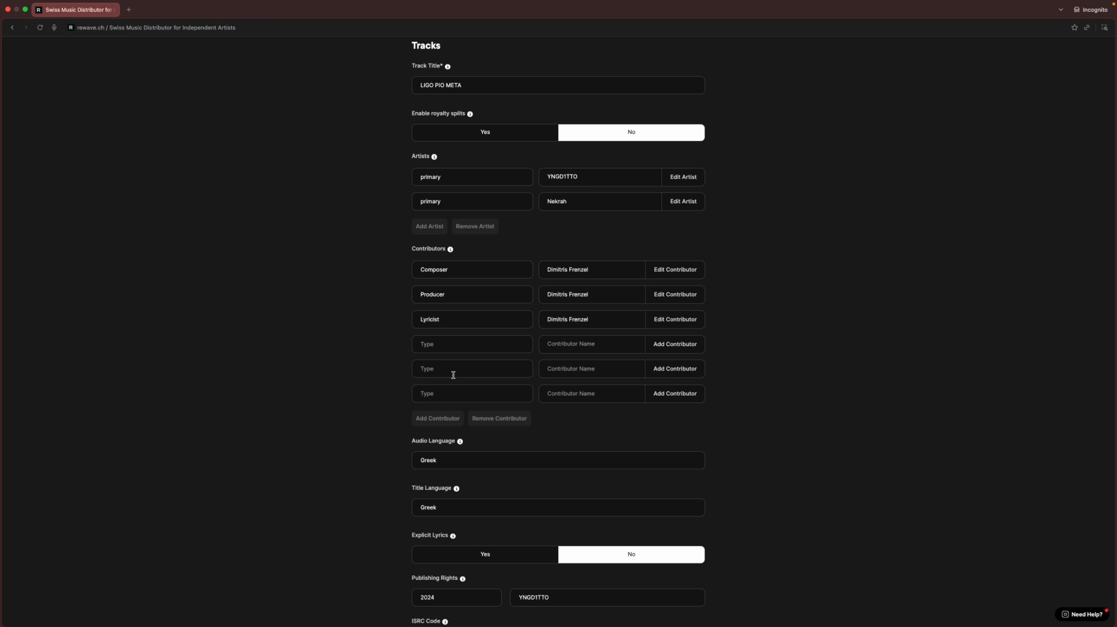
left_click(452, 358)
left_click(451, 368)
left_click(452, 421)
left_click(452, 393)
left_click(451, 432)
Step: Assign the second contributor's name to the added Composer, Producer and Lyricist entries
left_click(588, 345)
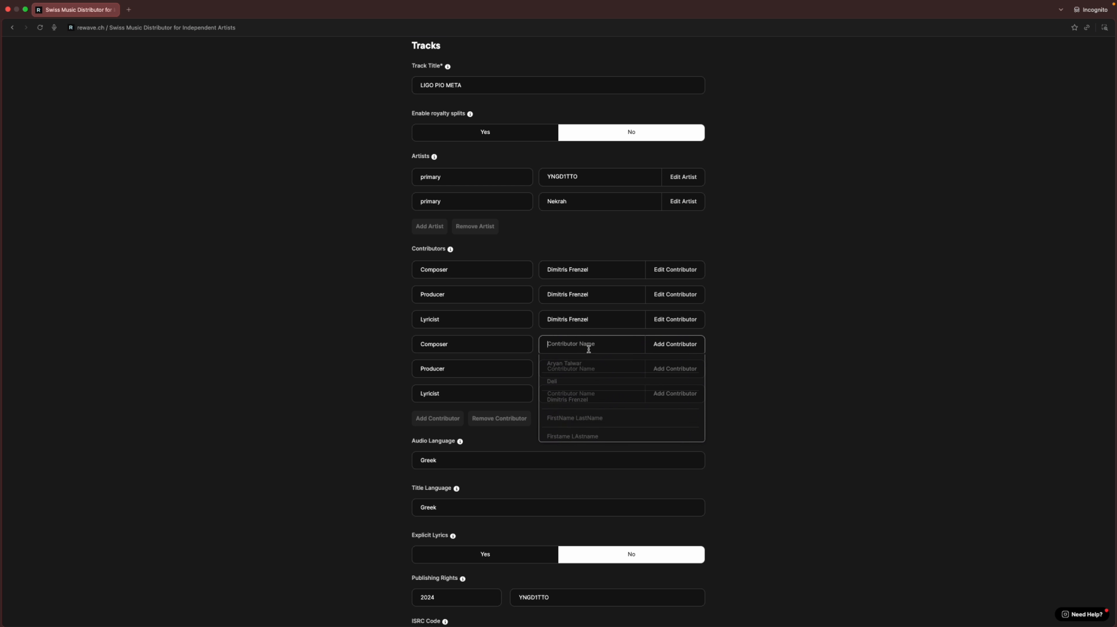
scroll(575, 400, "down", 3)
left_click(580, 391)
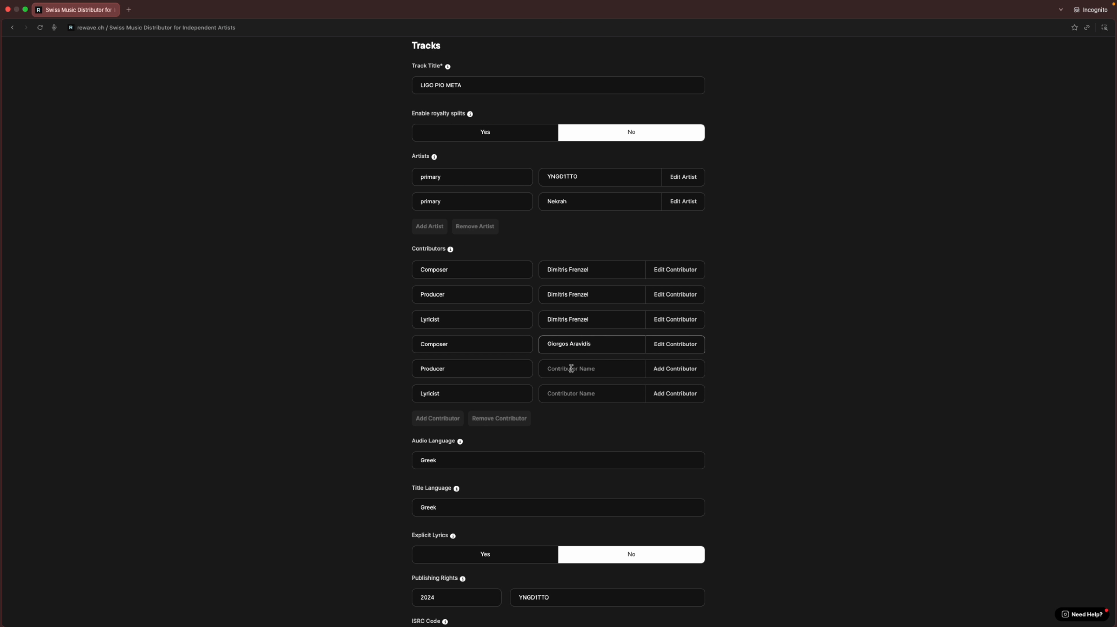
left_click(584, 369)
scroll(584, 413, "down", 3)
left_click(579, 405)
left_click(584, 393)
scroll(588, 443, "down", 3)
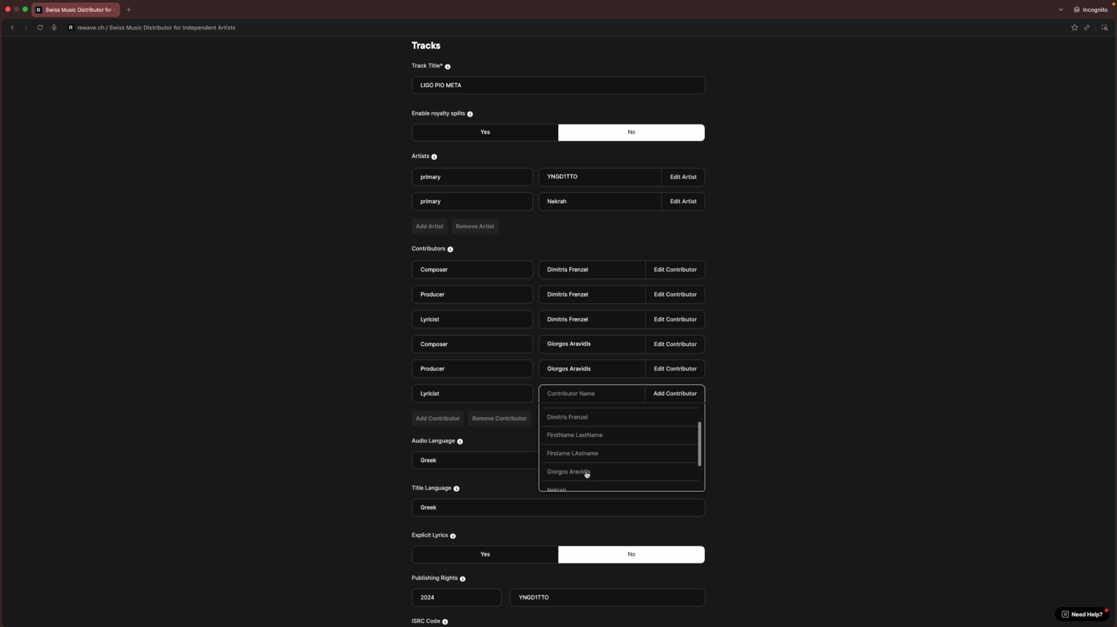
left_click(589, 473)
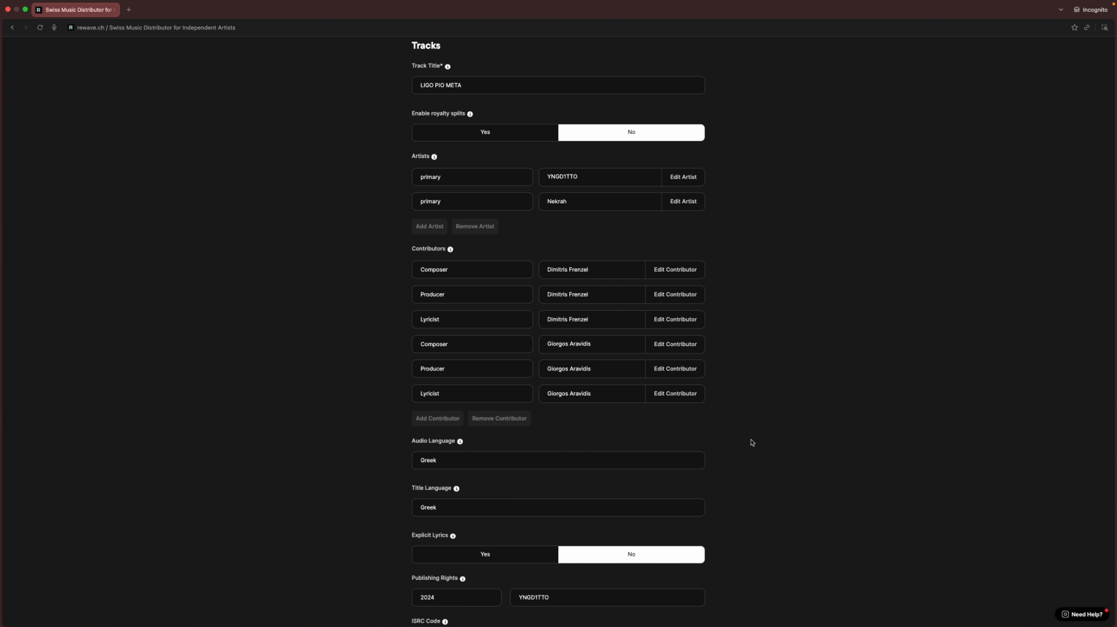
scroll(751, 442, "down", 2)
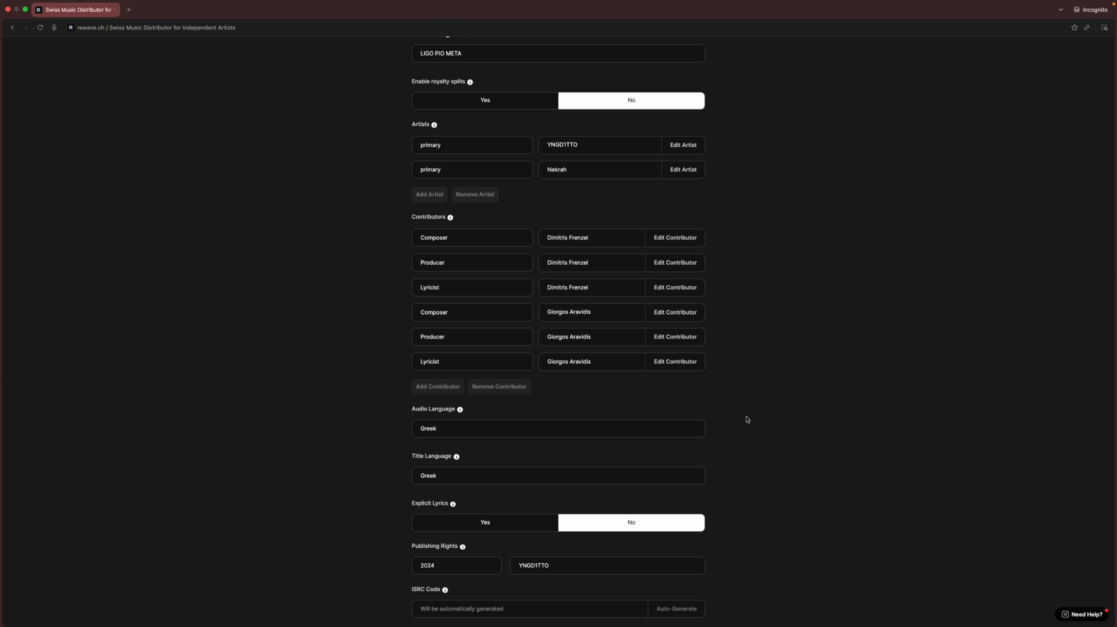
scroll(667, 422, "down", 5)
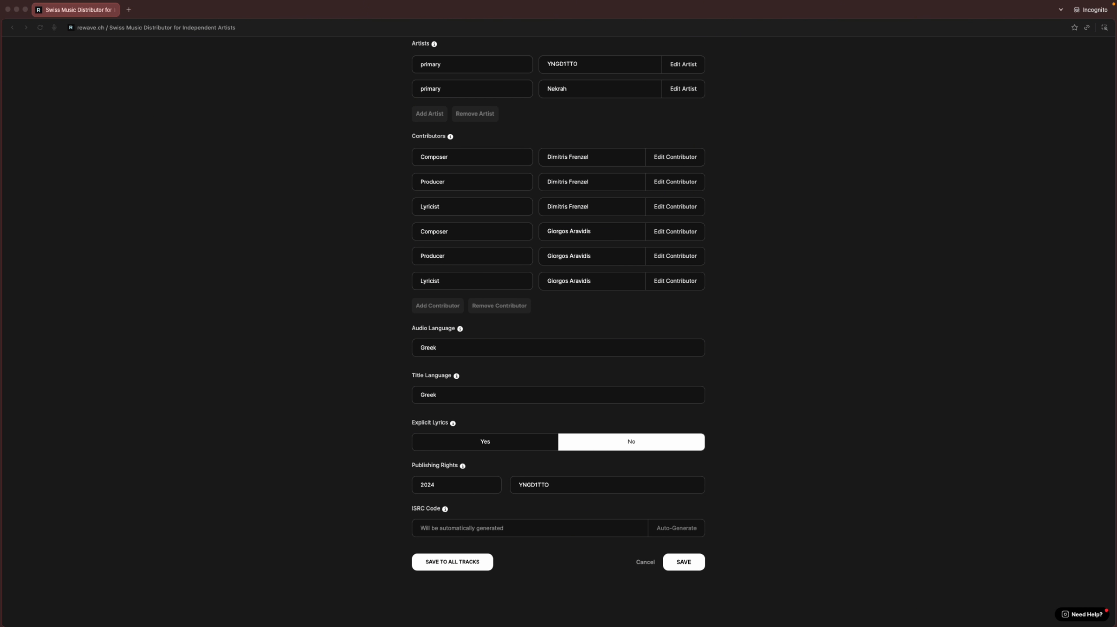
Step: Paste the recording's existing ISRC code into the track details and save the track
left_click(518, 529)
key("super+v")
left_click(685, 562)
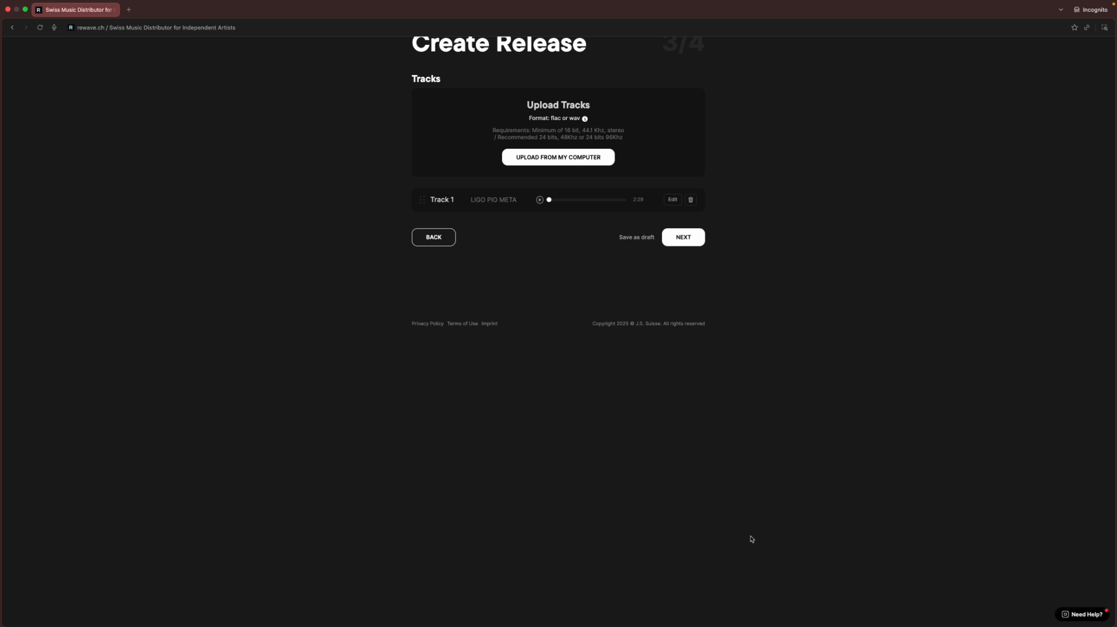
Step: Continue to the Preview & Distribute stage and declare the beats 100% self-produced and original
left_click(684, 237)
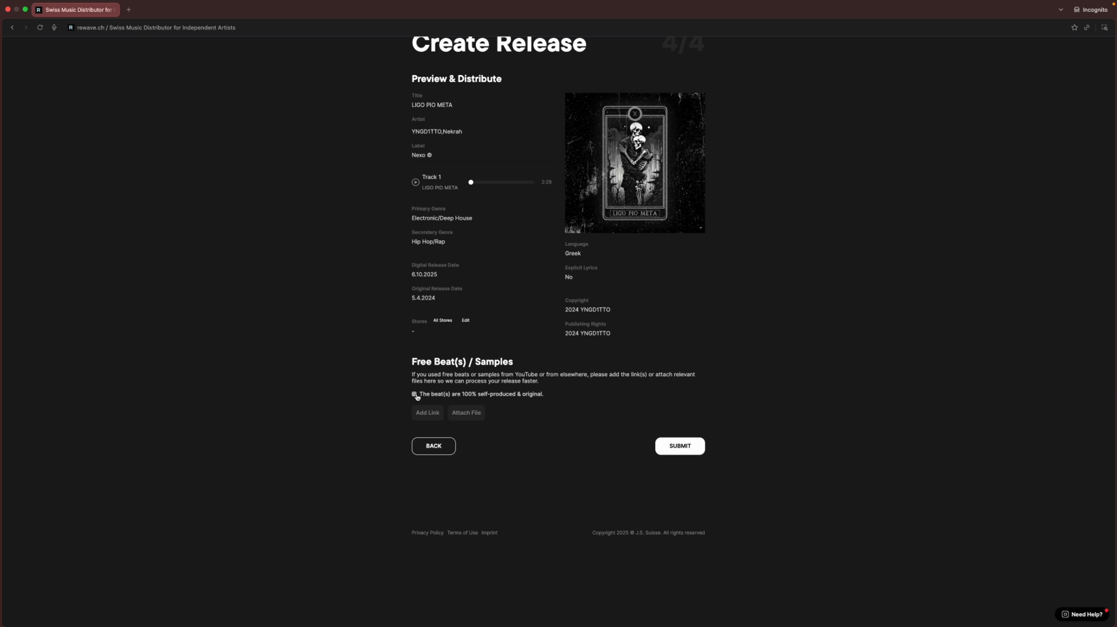
left_click(414, 394)
Step: Set distribution to all stores except YouTube Content ID, save the store selection and submit the release
left_click(443, 321)
left_click(465, 322)
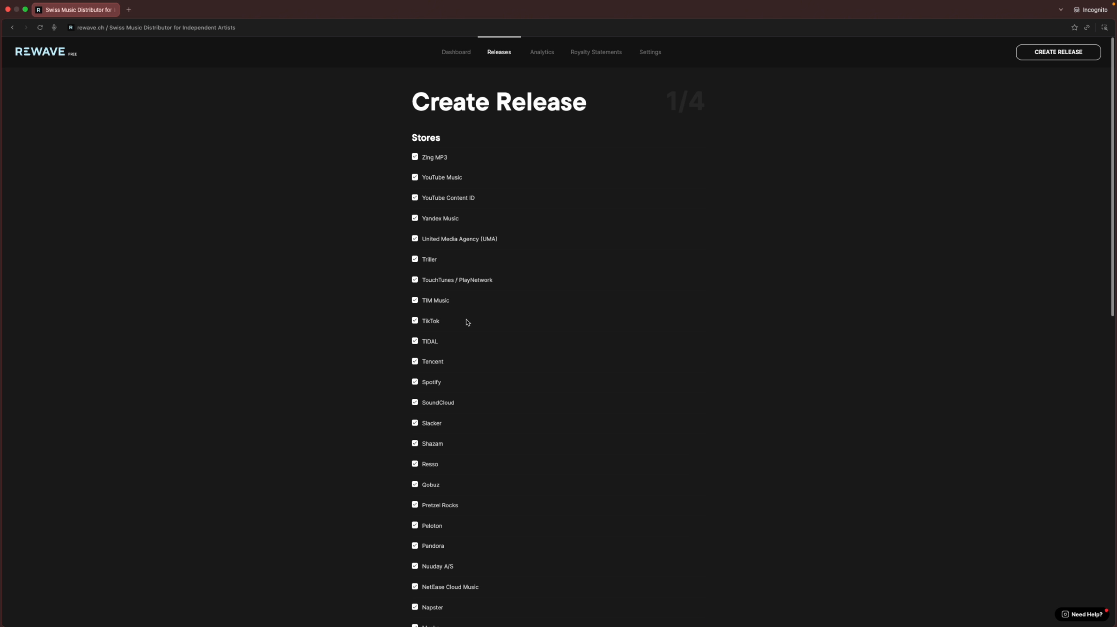
left_click(440, 198)
scroll(691, 389, "down", 20)
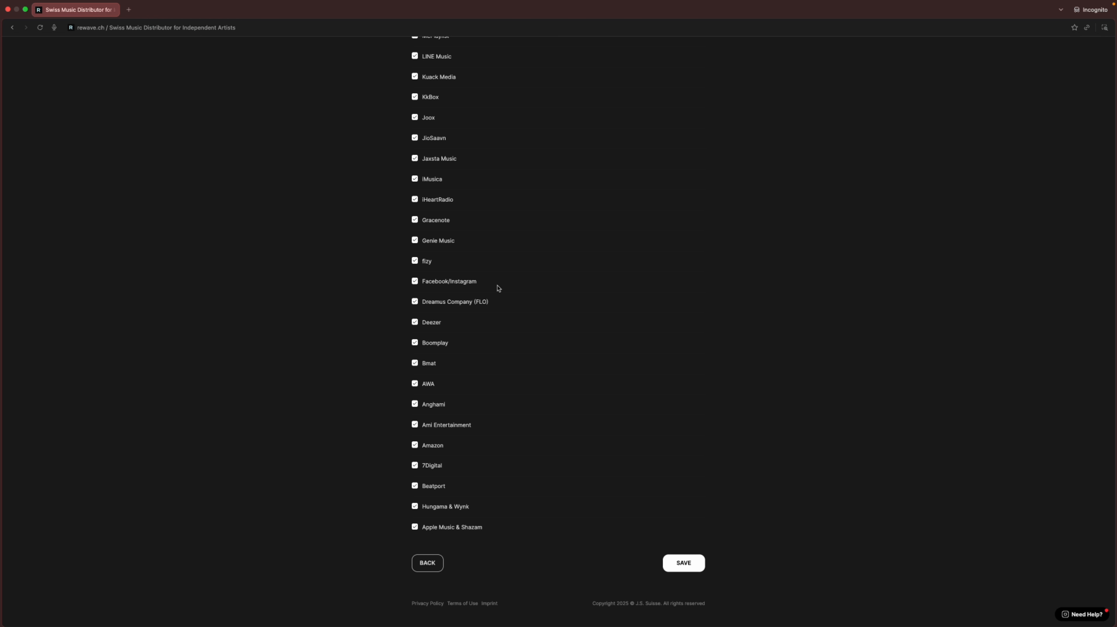
scroll(527, 345, "up", 6)
scroll(433, 149, "down", 6)
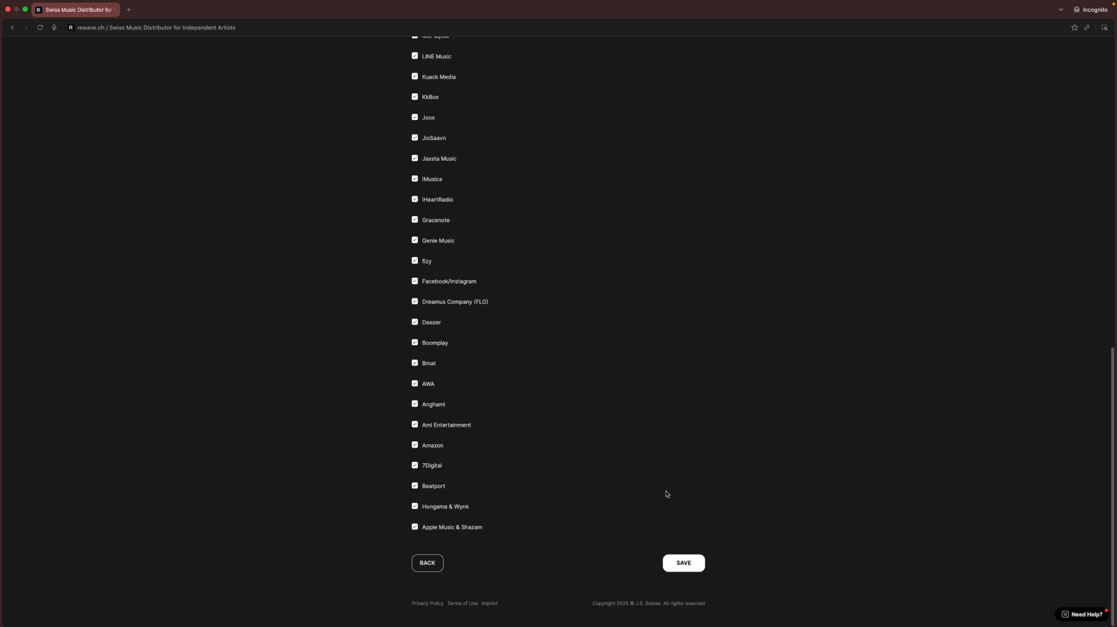
left_click(686, 566)
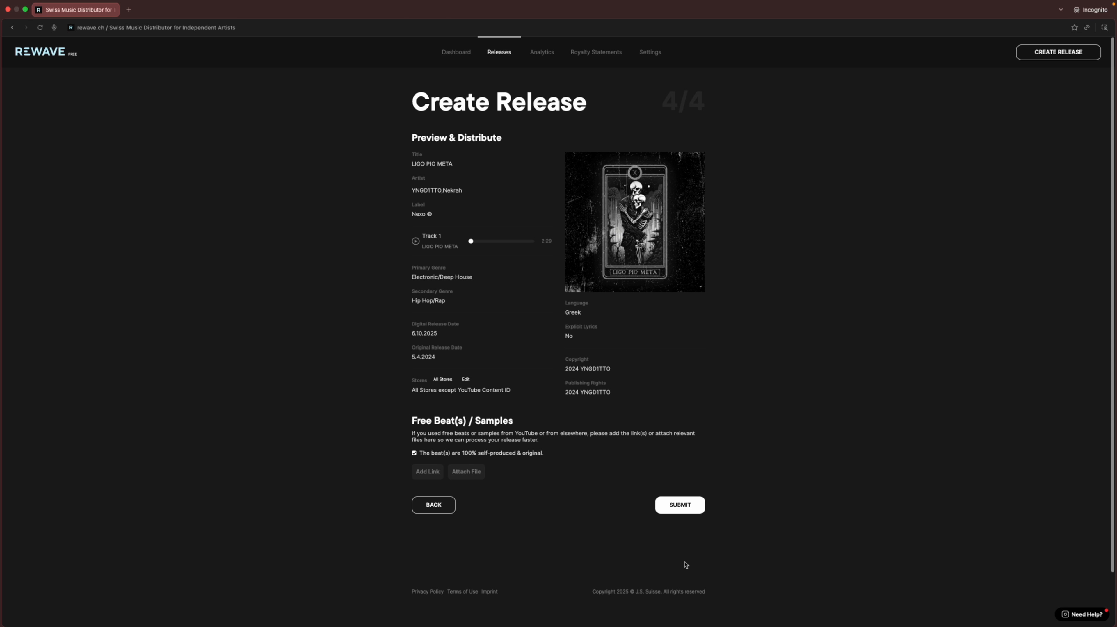
left_click(683, 510)
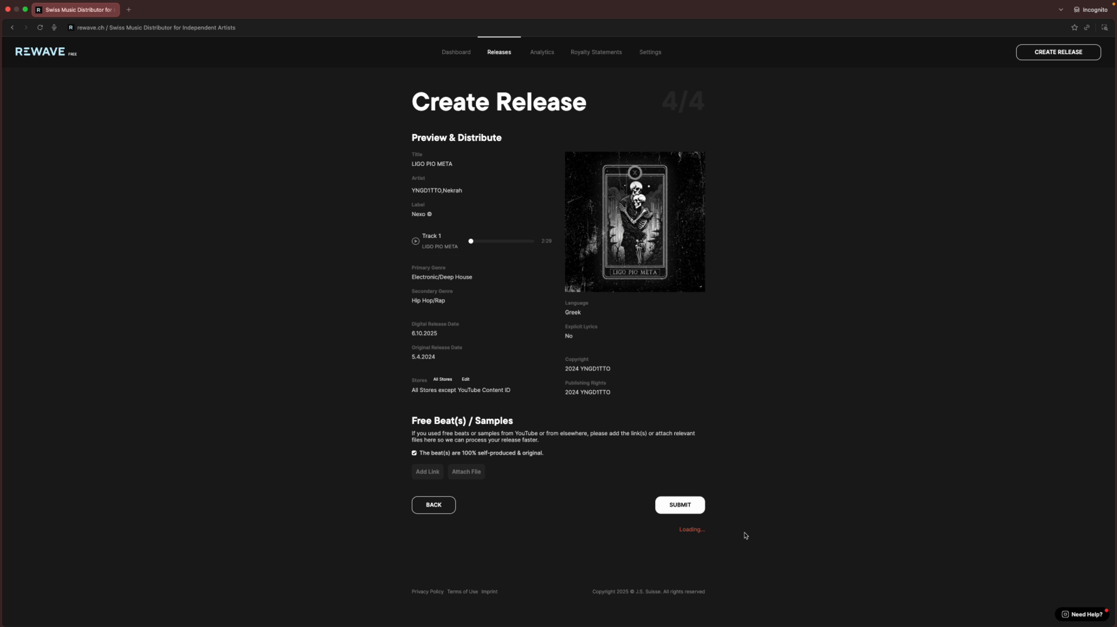